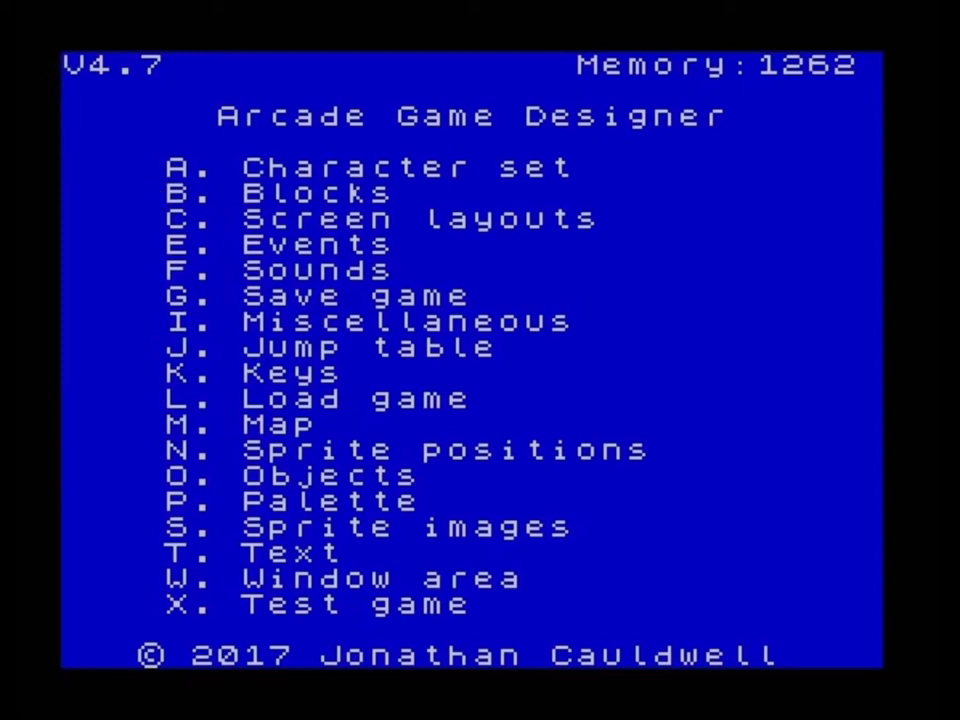
- Pick terrapins.bin from the All Files view as the binary save target and agree to overwrite it
key(alt+f)
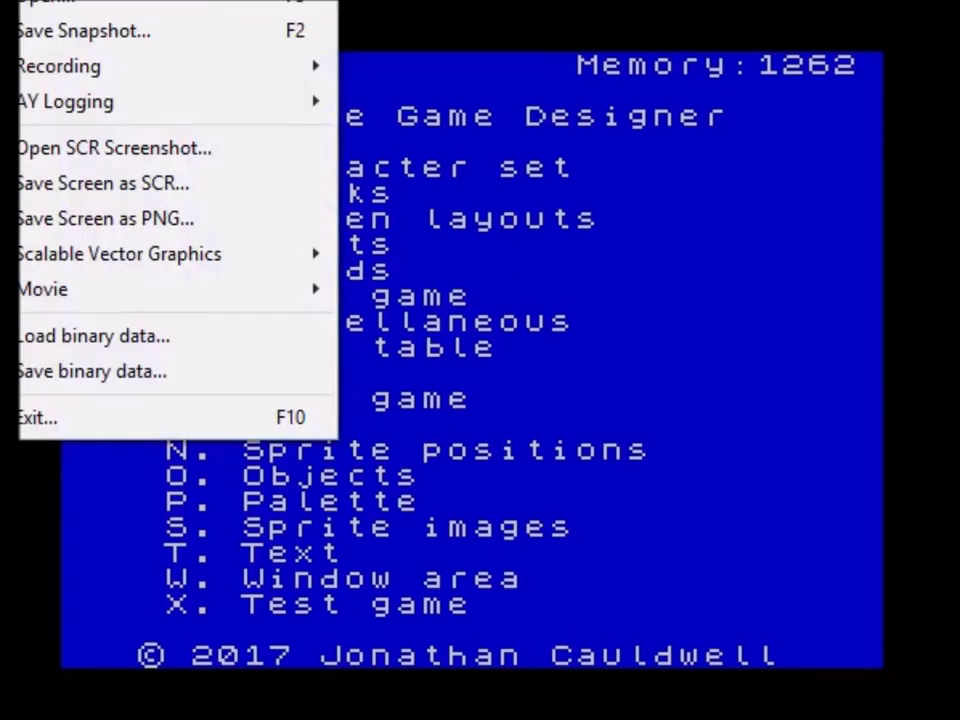
click(160, 373)
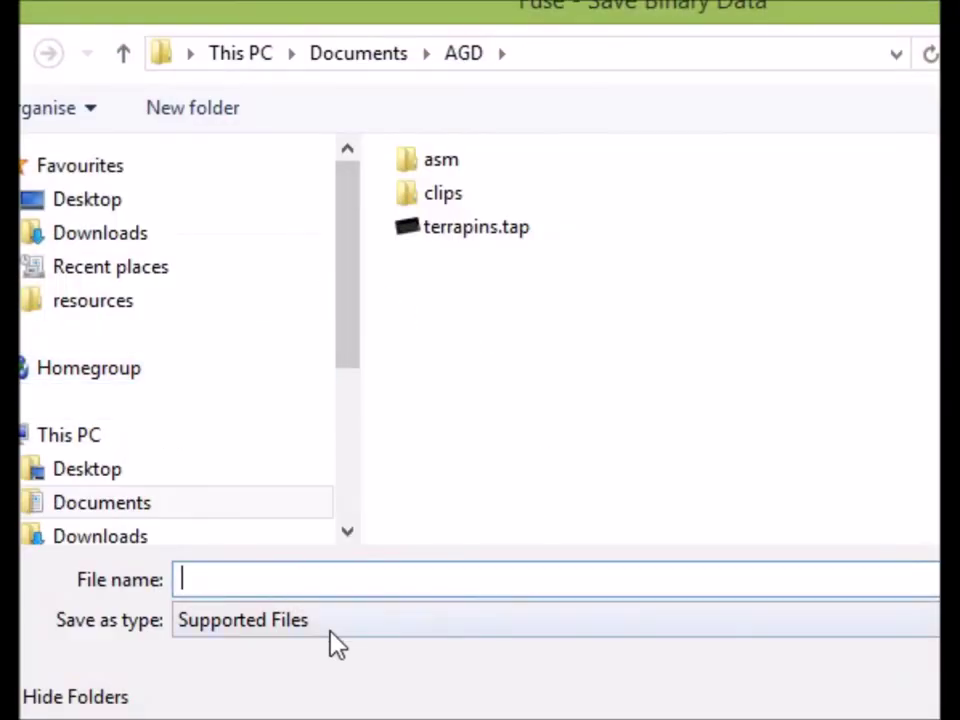
click(289, 632)
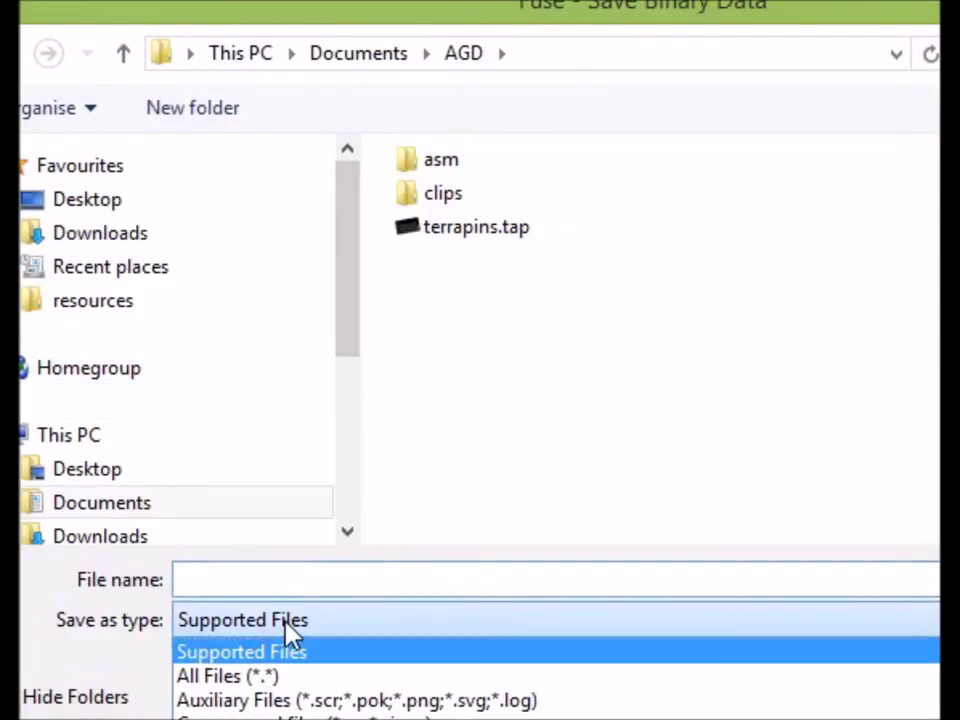
click(272, 677)
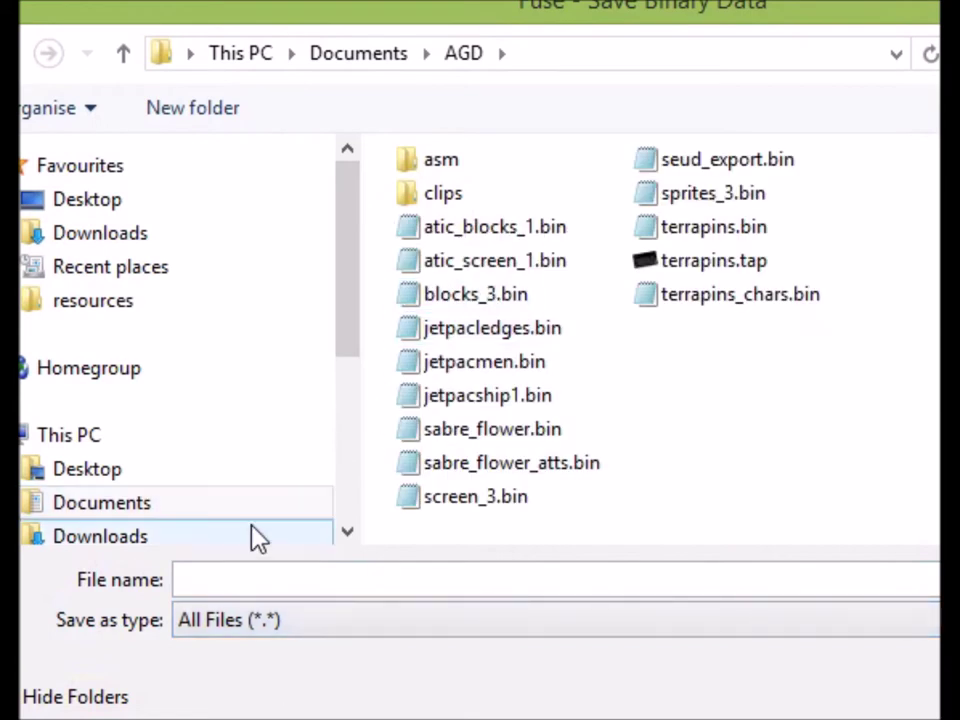
click(721, 238)
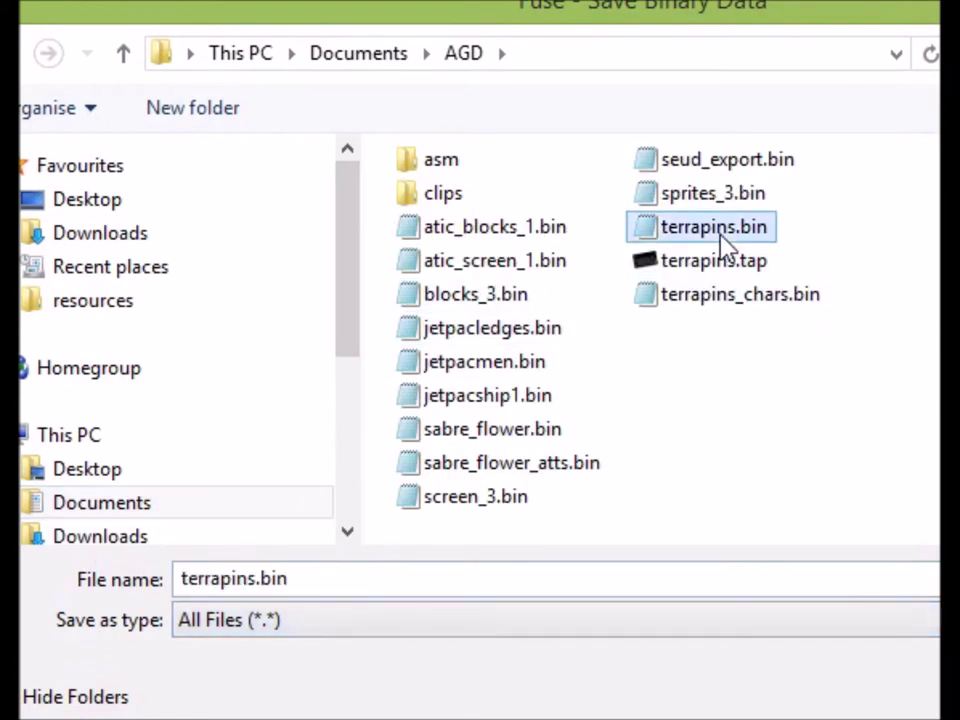
key(Return)
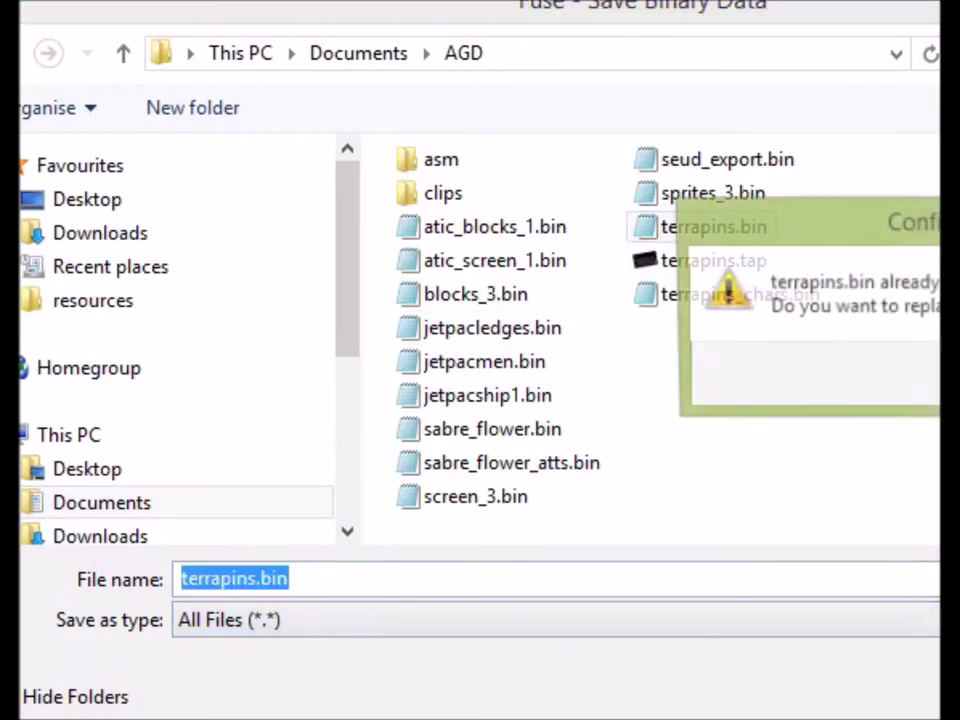
key(alt+y)
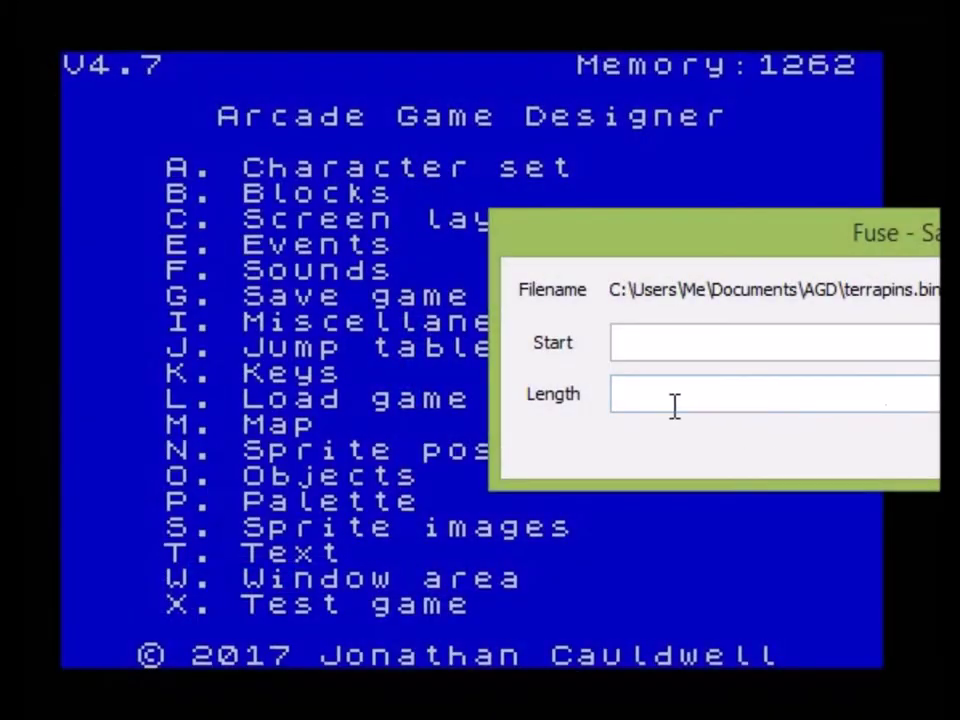
- Save memory from start 32000 with length 33535, then open the character set editor
text(32000)
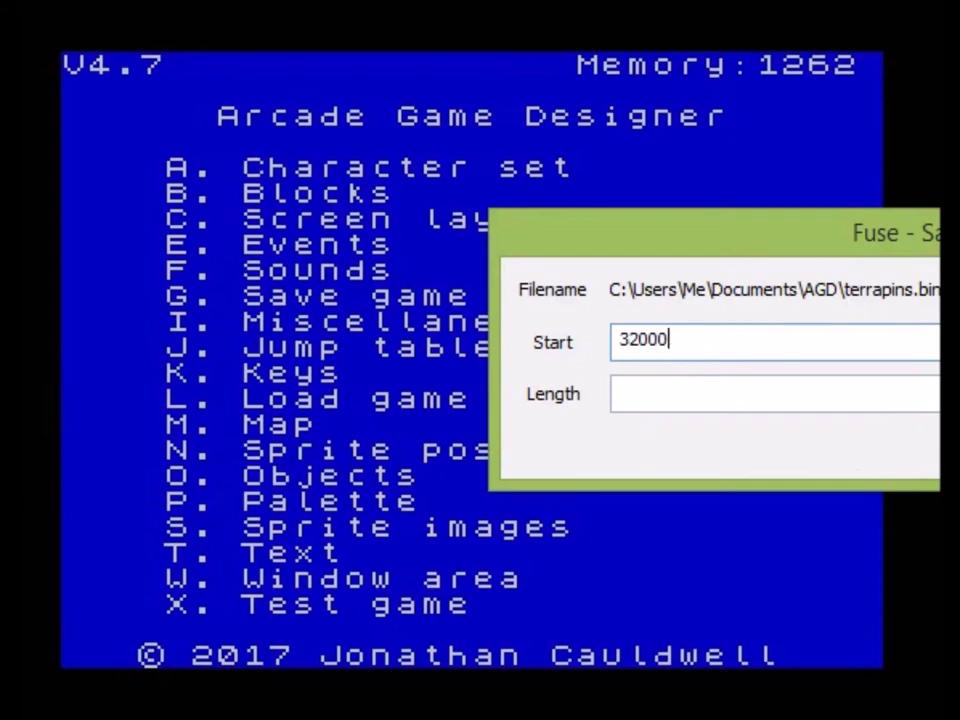
key(Tab)
text(33535)
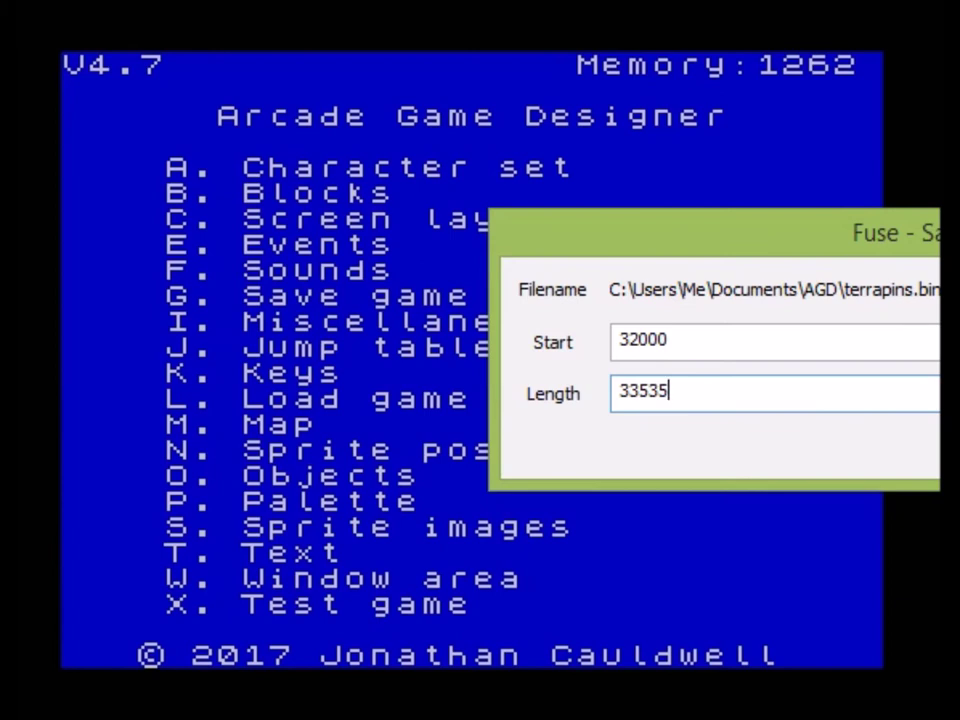
key(Return)
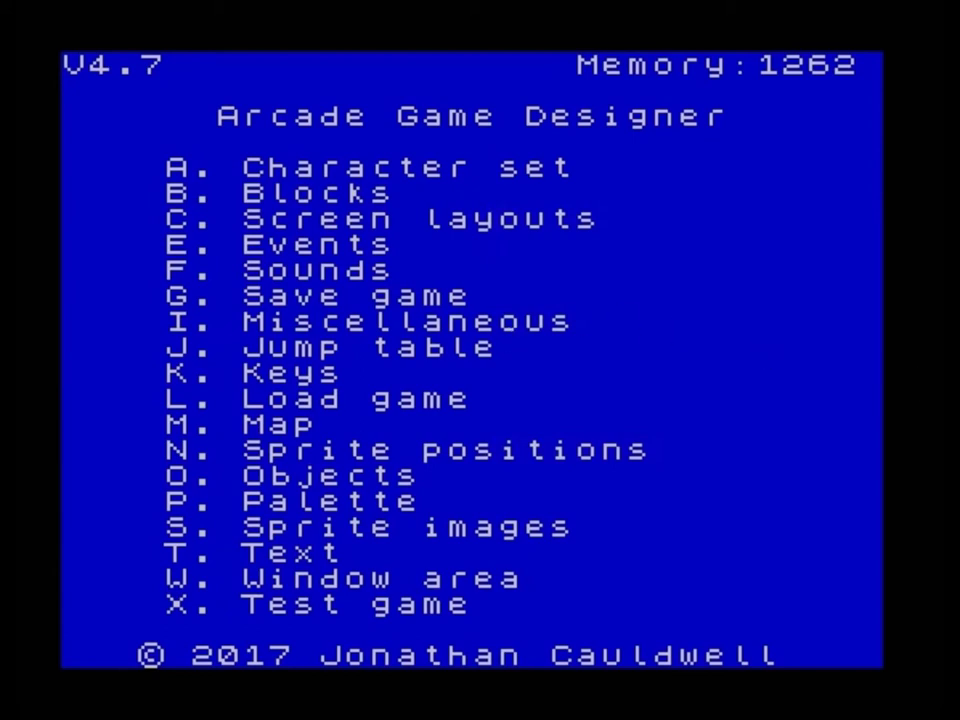
key(a)
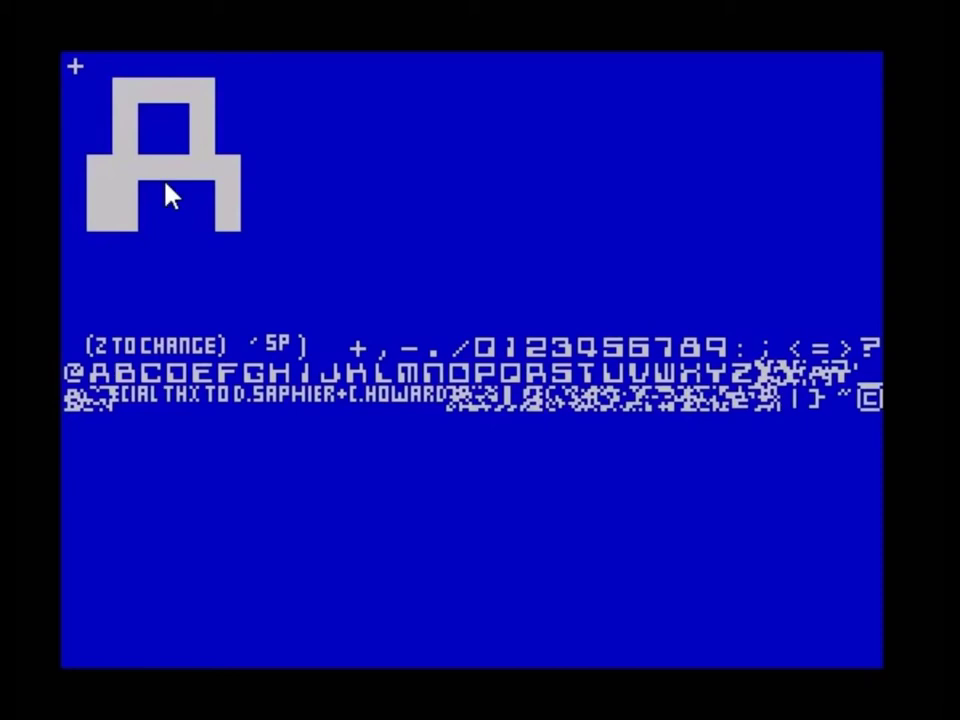
- Choose terrapins_chars.bin as the binary save target and agree to overwrite it
key(alt+f)
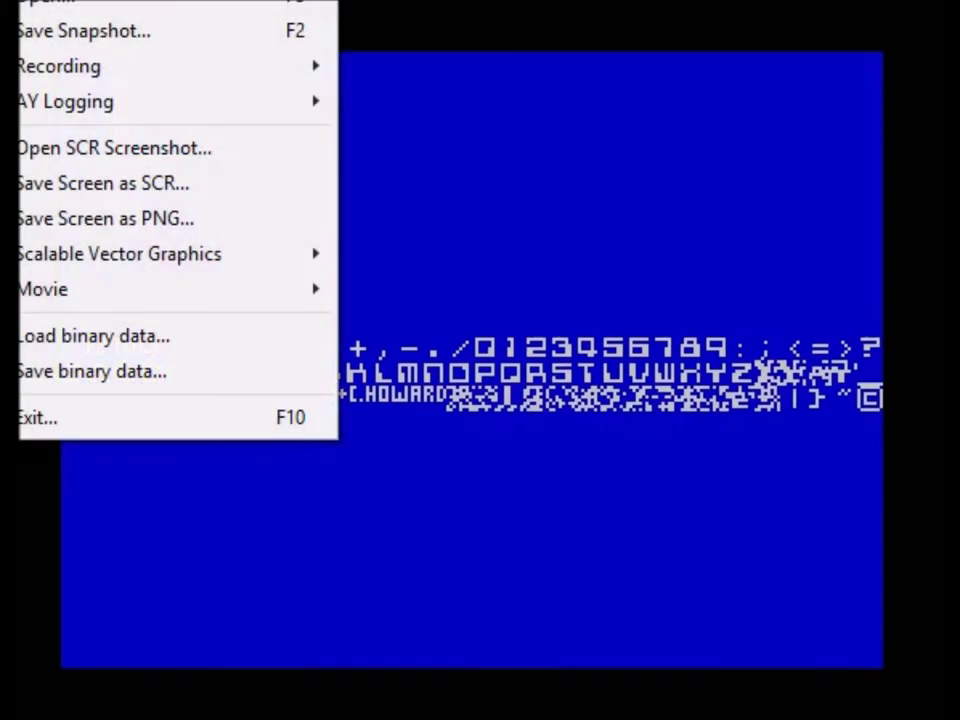
click(118, 372)
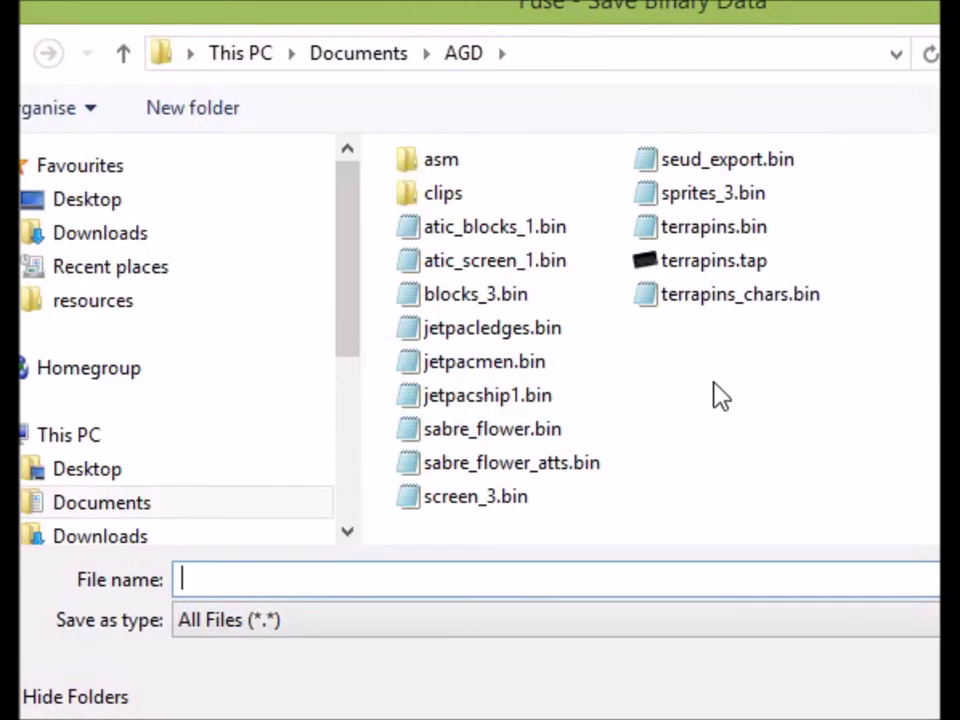
click(712, 306)
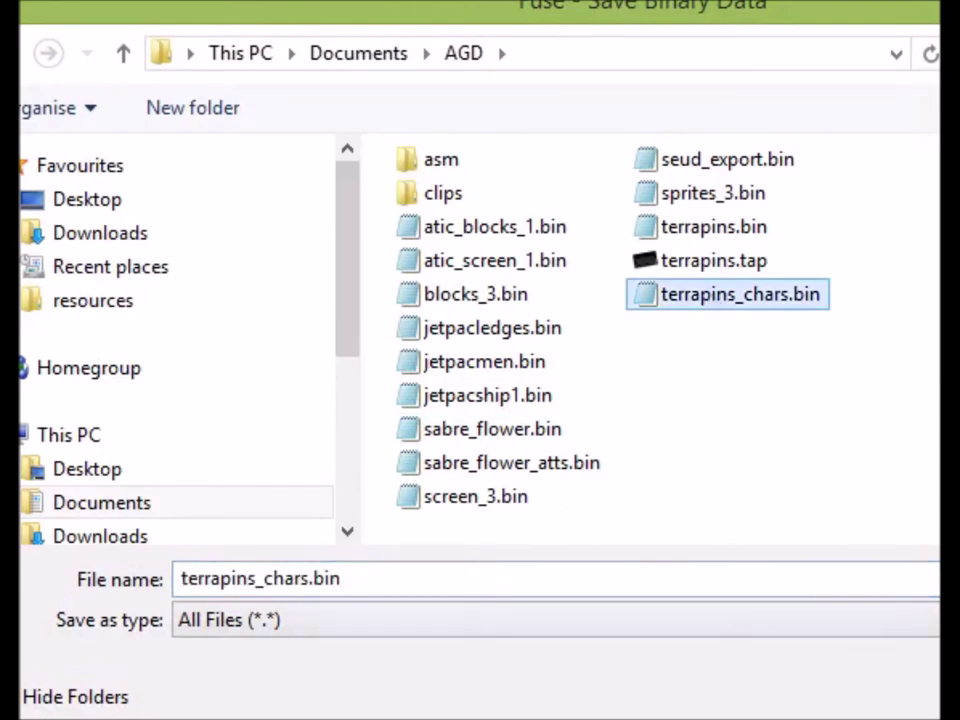
click(934, 648)
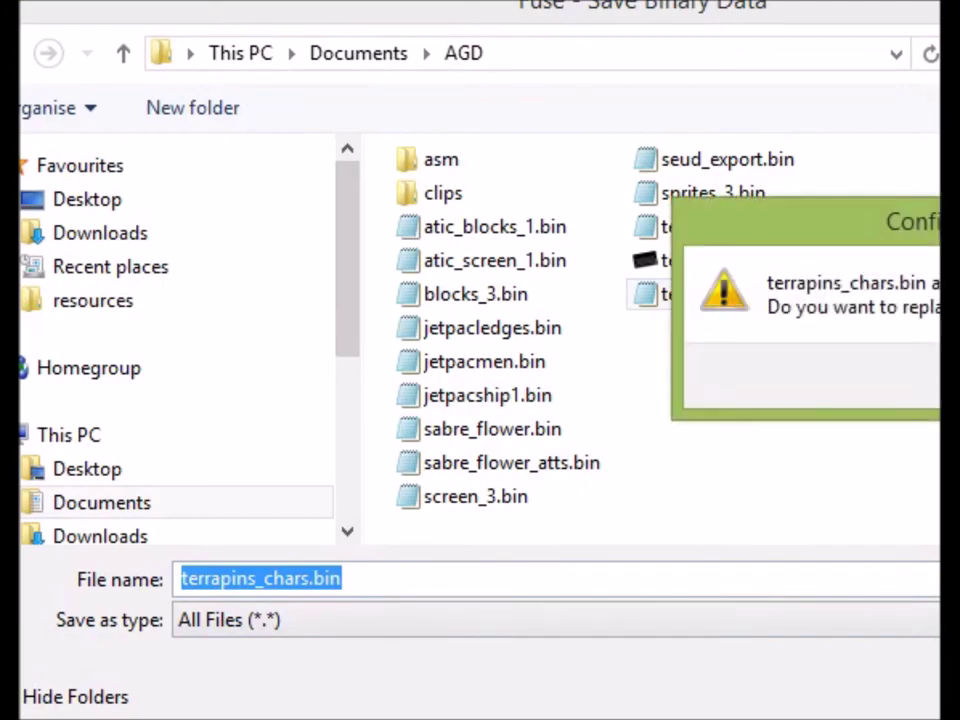
key(y)
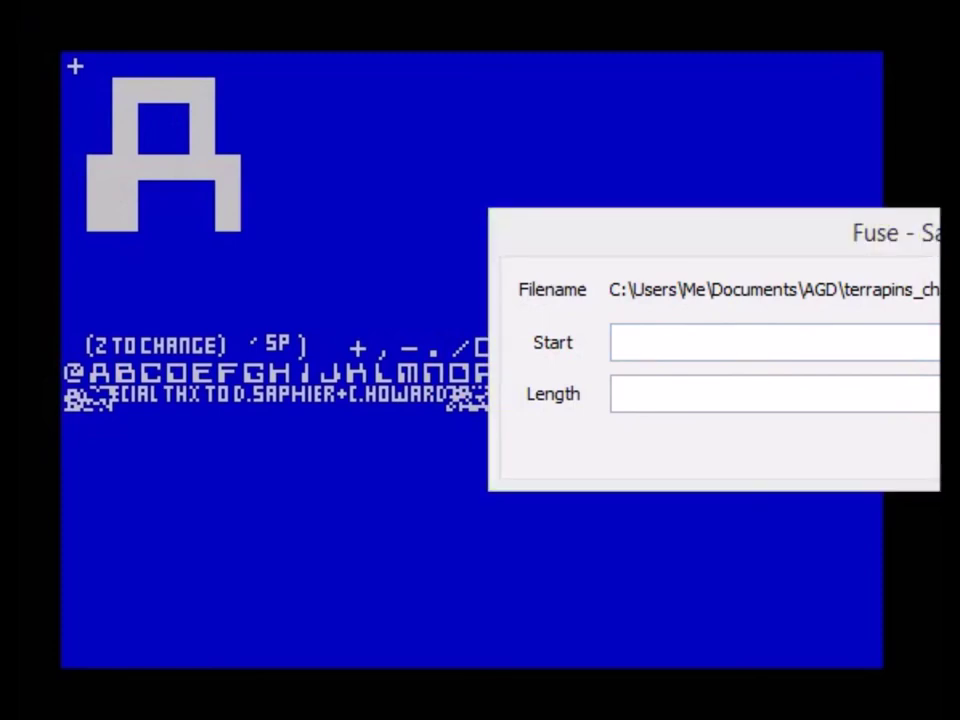
- Save 768 bytes from address 31232, then exit the character set editor to the main menu
click(680, 342)
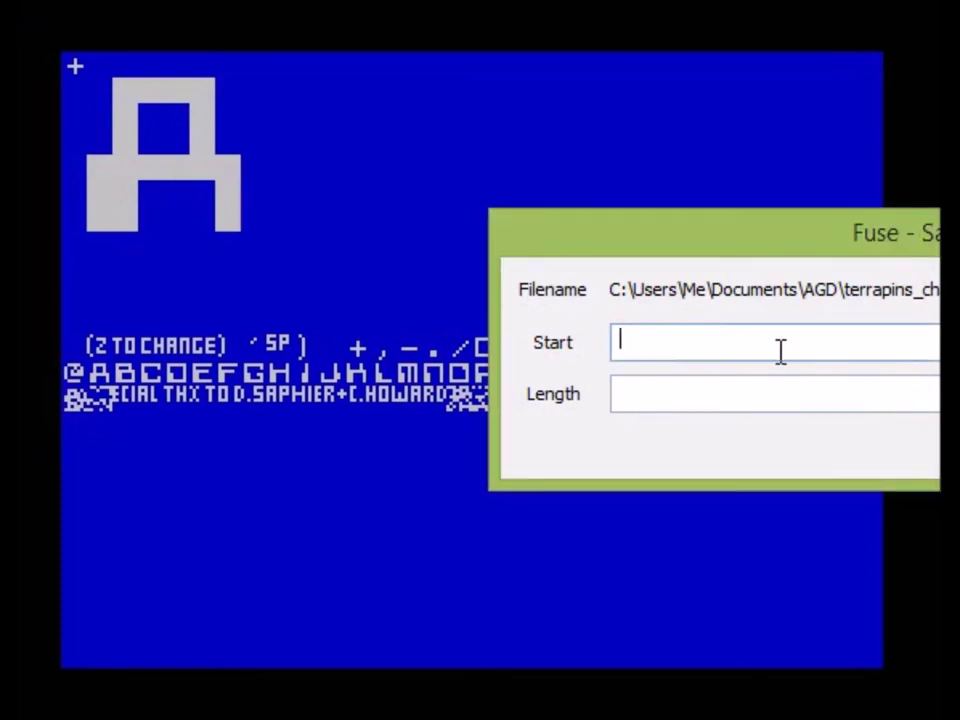
text(31232)
click(729, 392)
text(768)
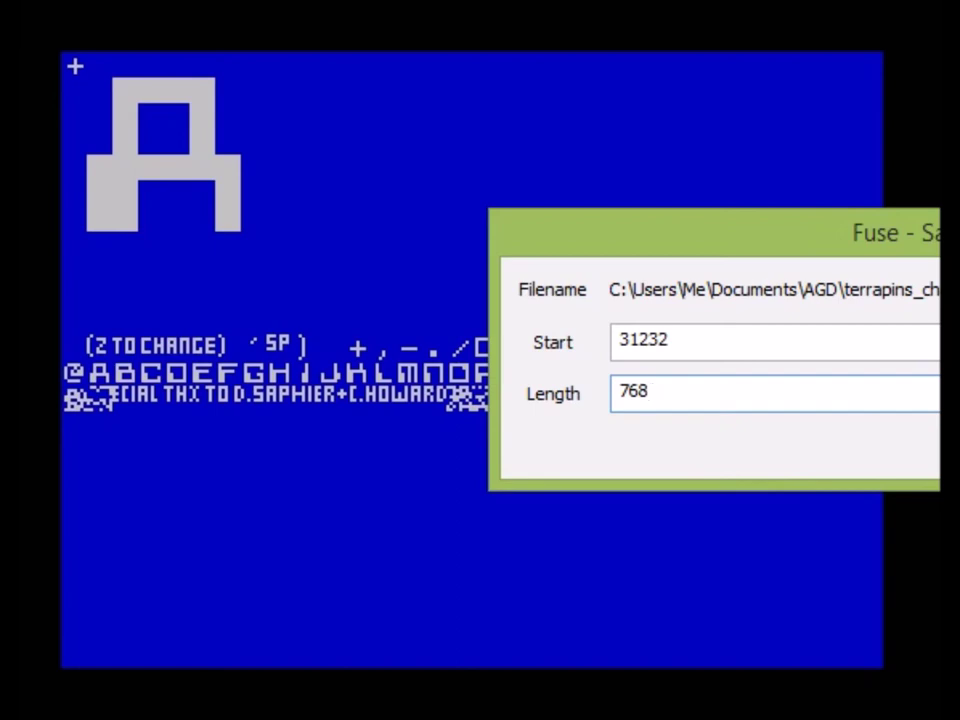
key(Return)
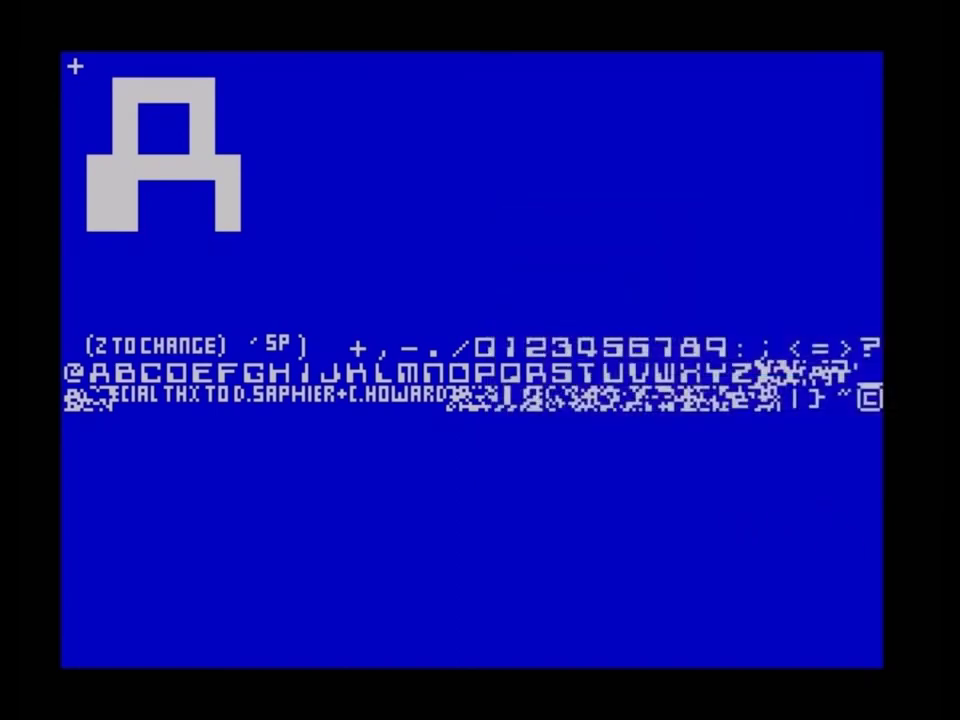
key(x)
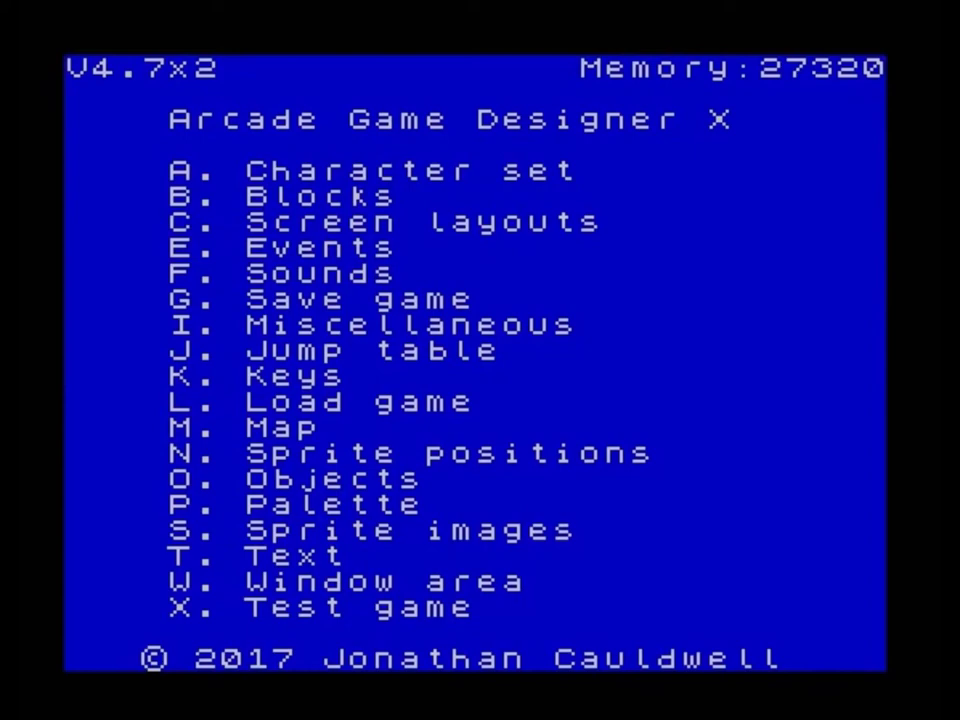
- With the AGD X main menu showing 27320 free, open Fuse's File menu
click(35, 0)
- Load terrapins.bin as binary data at start 32000, keeping length 33535
click(176, 347)
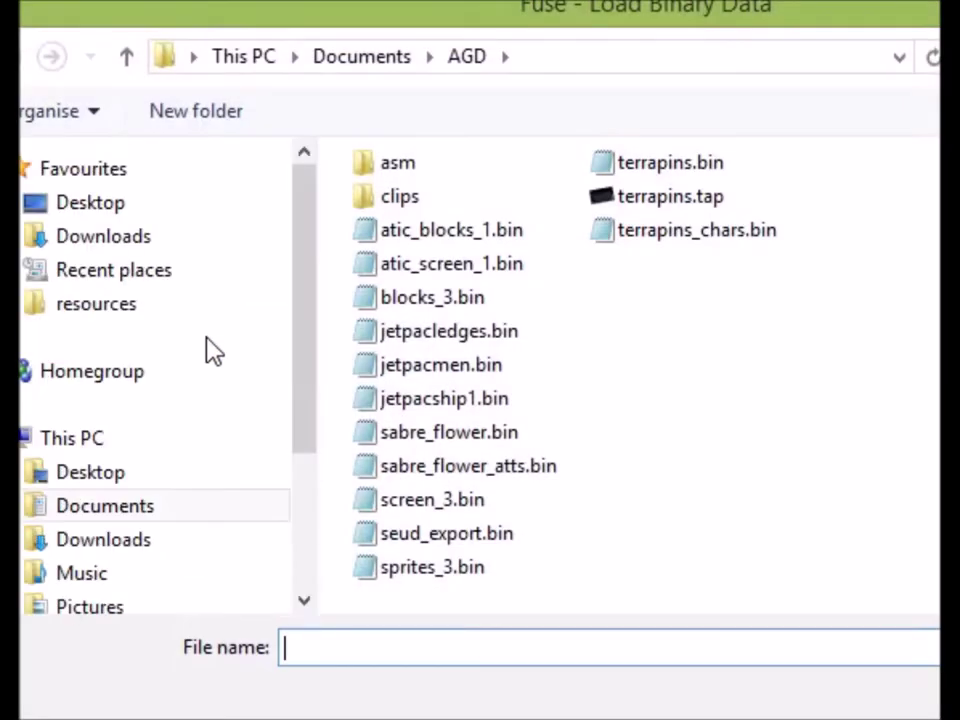
click(673, 168)
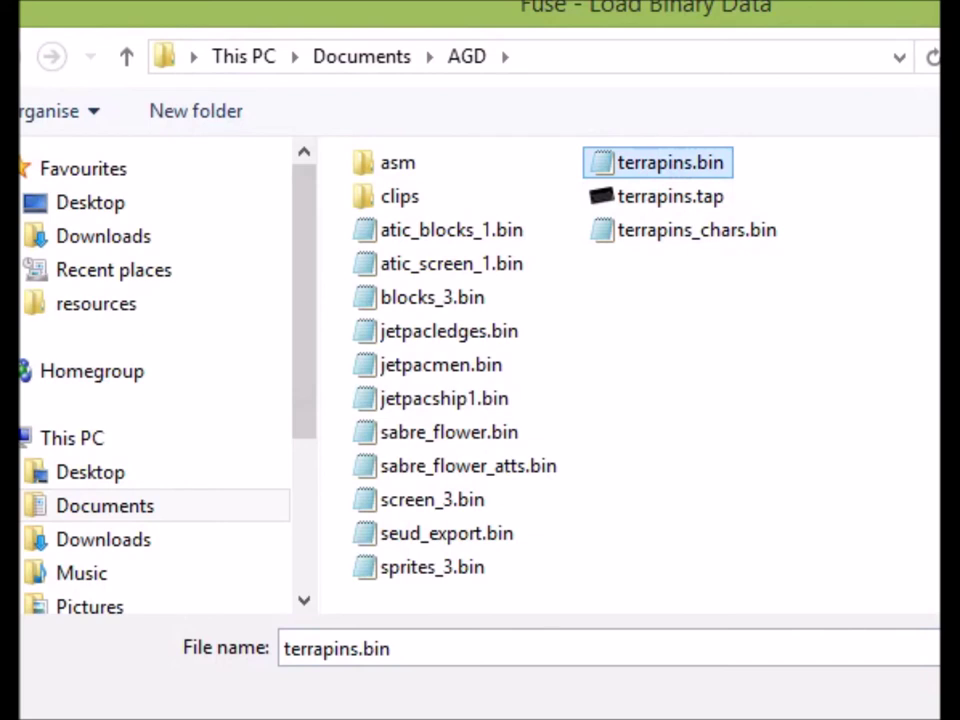
key(Return)
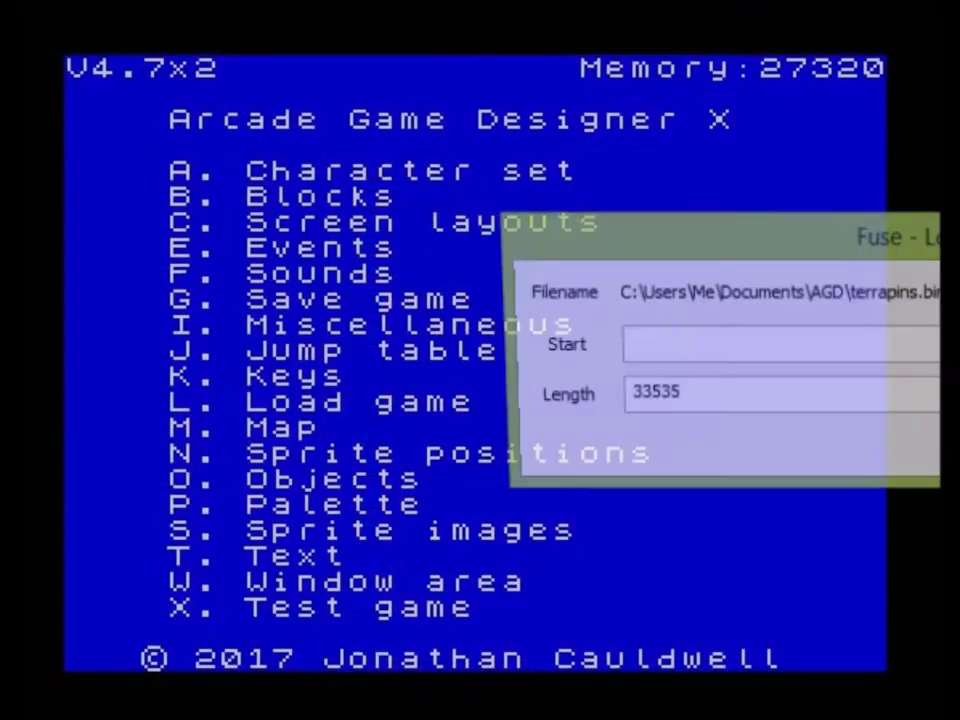
text(3)
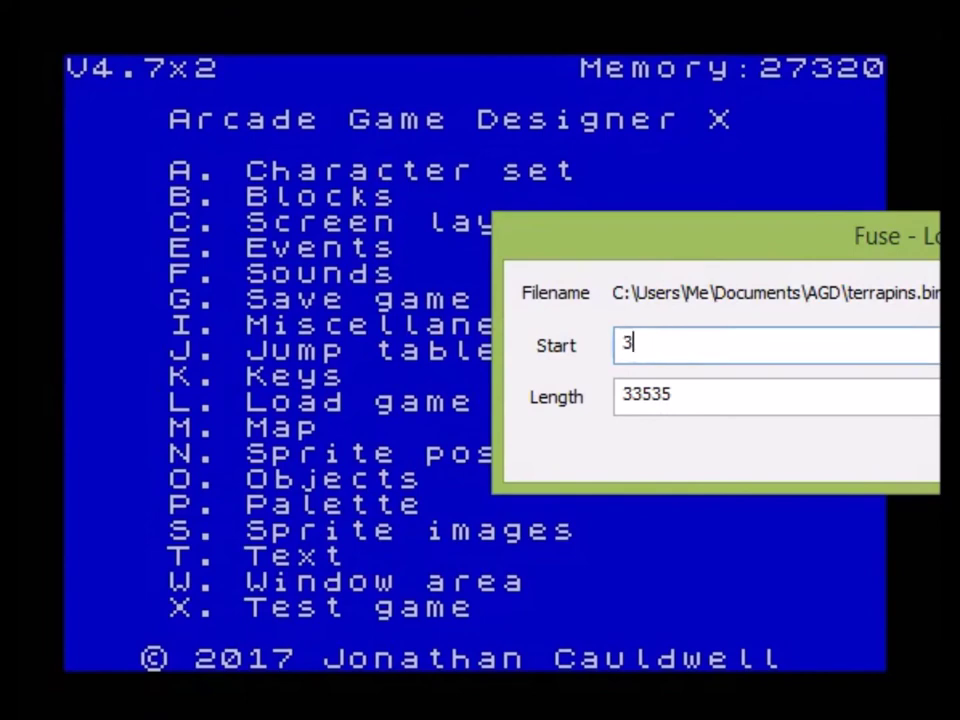
text(2000)
key(Return)
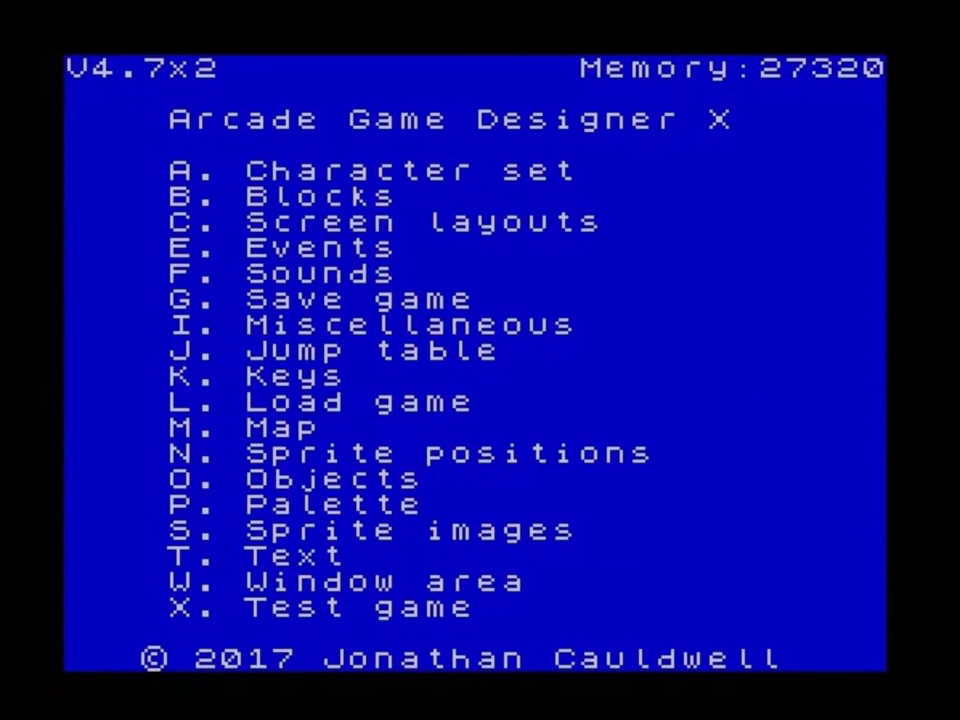
- In the character set editor, load terrapins_chars.bin at 31232, then return to the main menu
key(a)
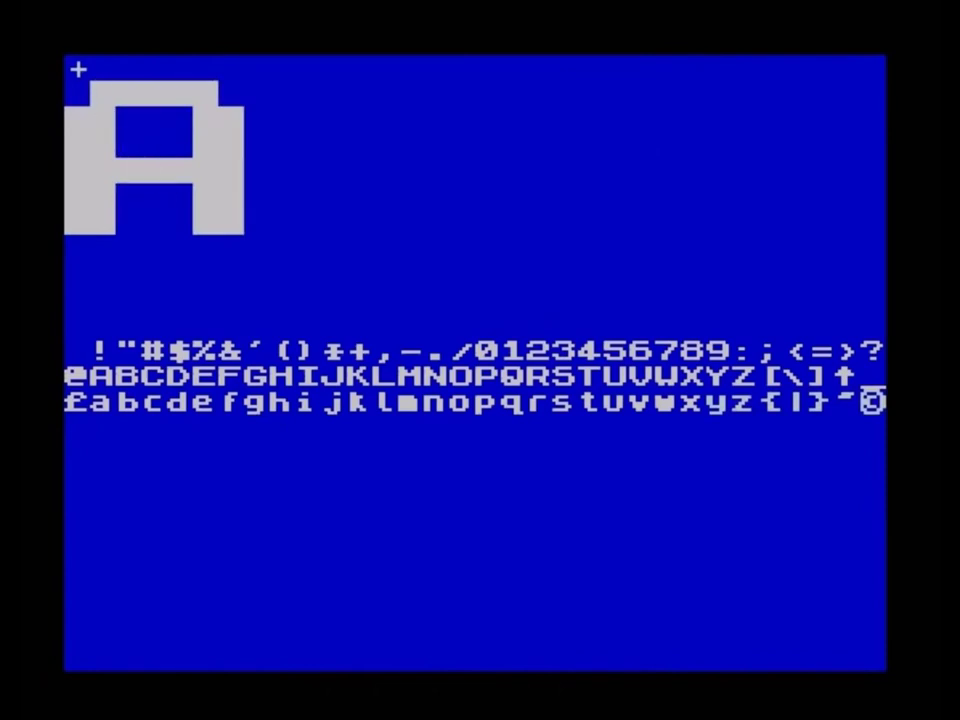
key(alt+f)
click(100, 336)
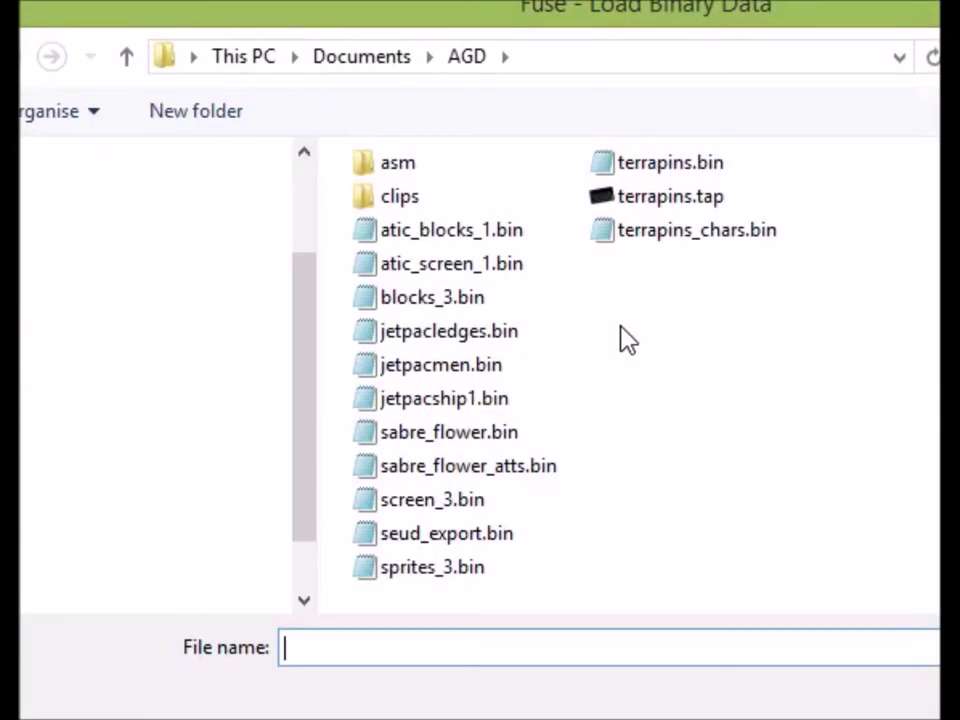
click(707, 238)
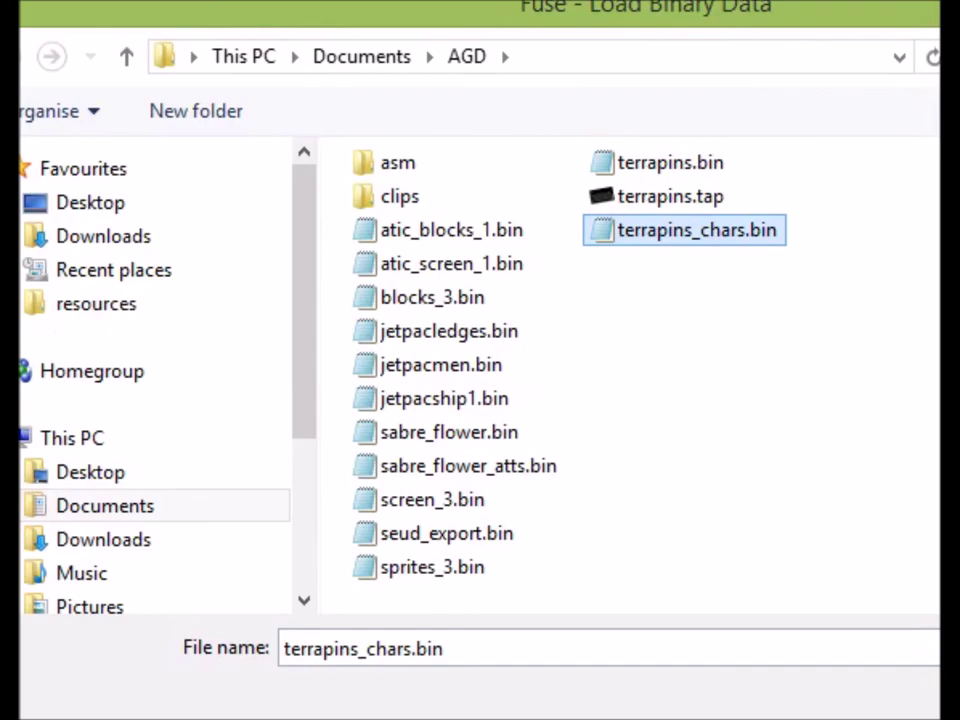
key(Return)
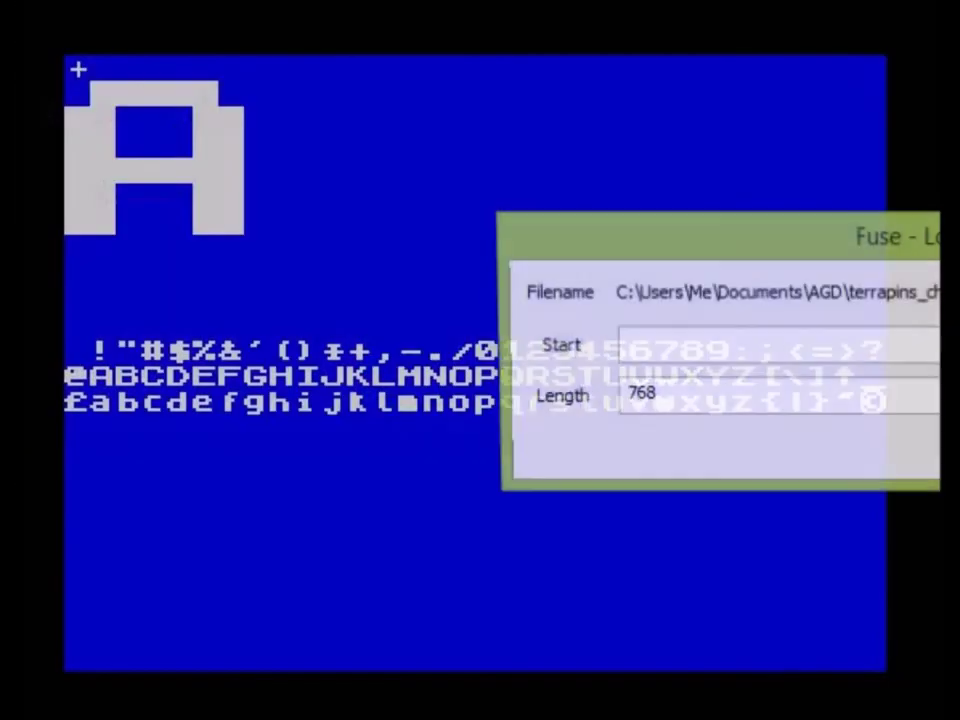
text(31232)
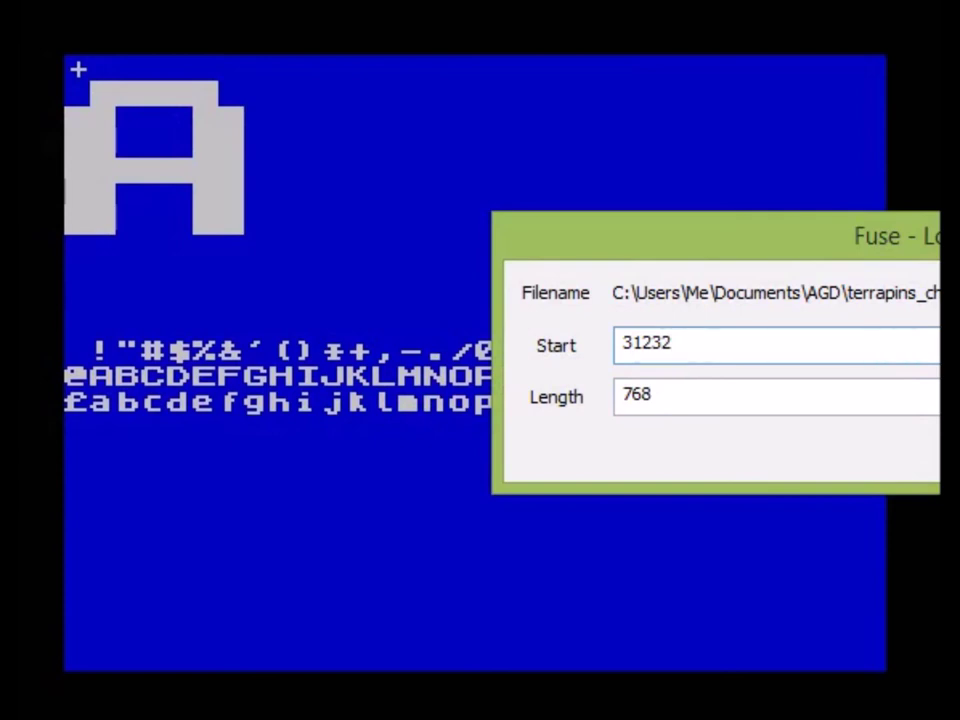
key(Return)
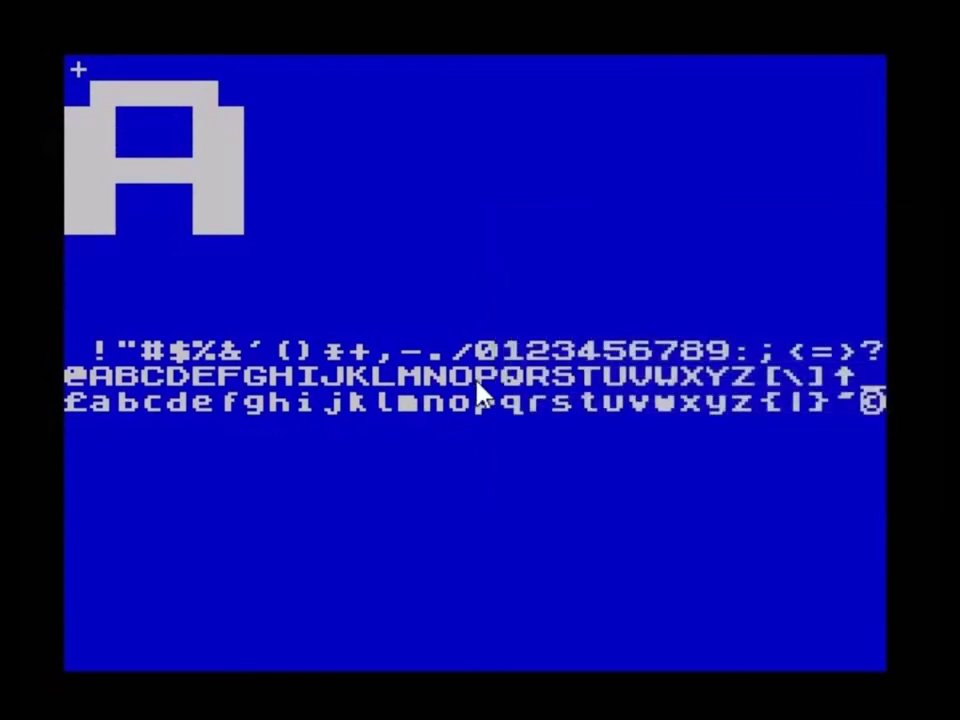
key(x)
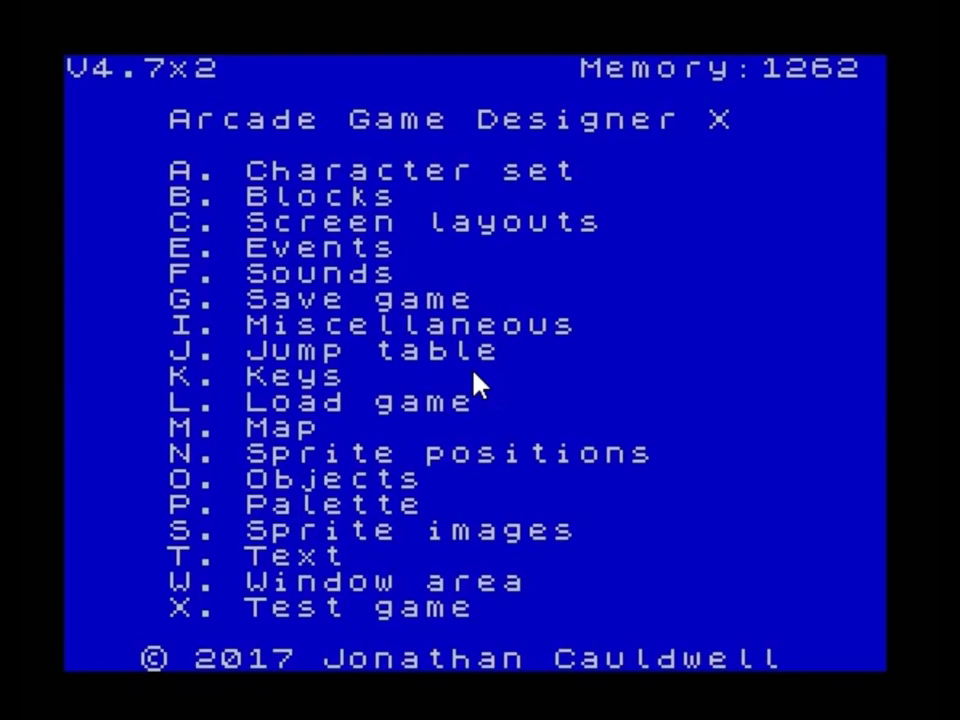
- Check the imported font and the events list, then launch a Terrapins test run
key(a)
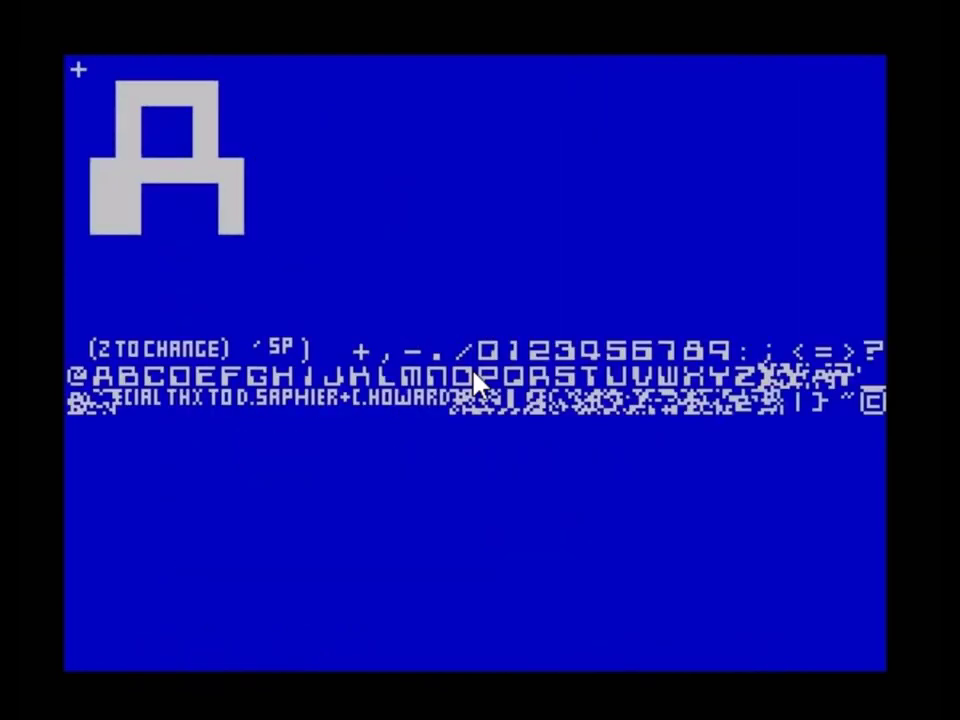
key(x)
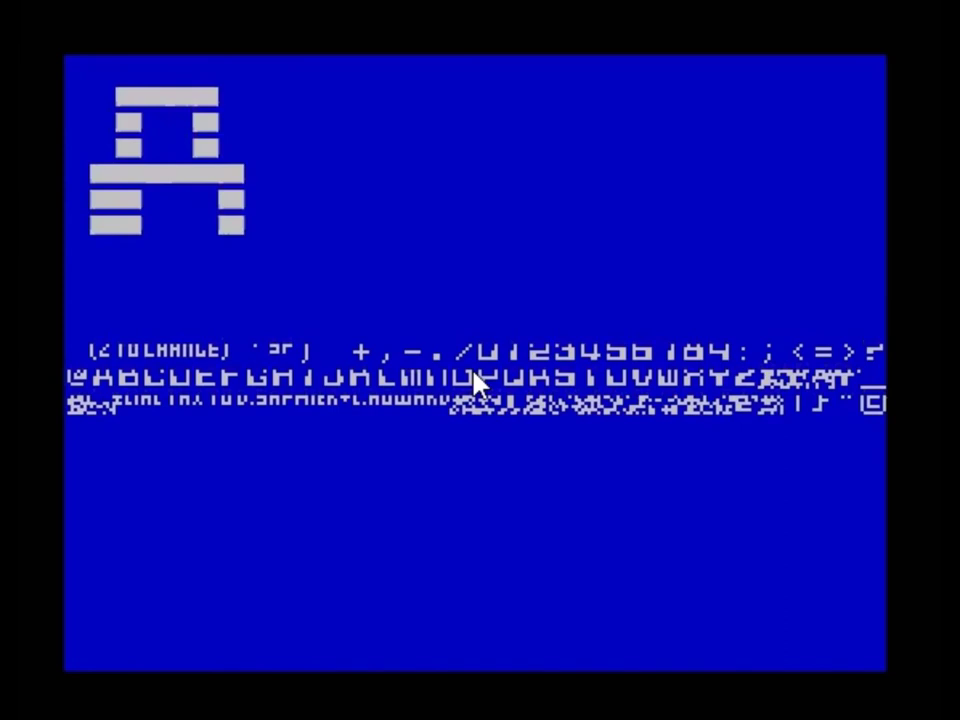
key(e)
key(Down)
key(Down)
key(Down)
key(Down)
key(Down)
key(Down)
key(Down)
key(Down)
key(Down)
key(Down)
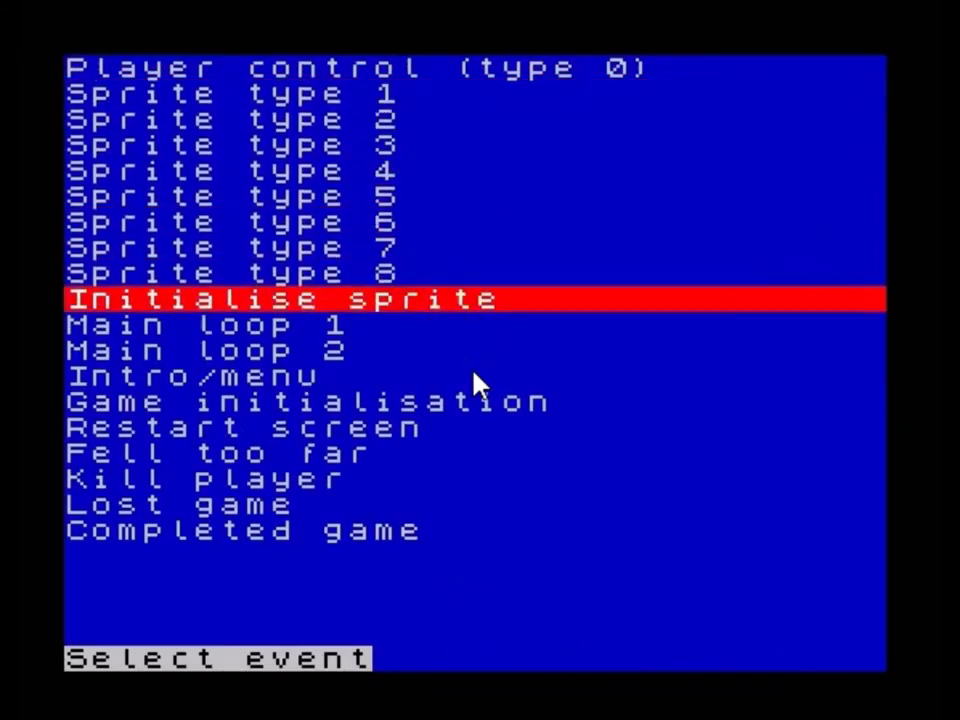
key(Return)
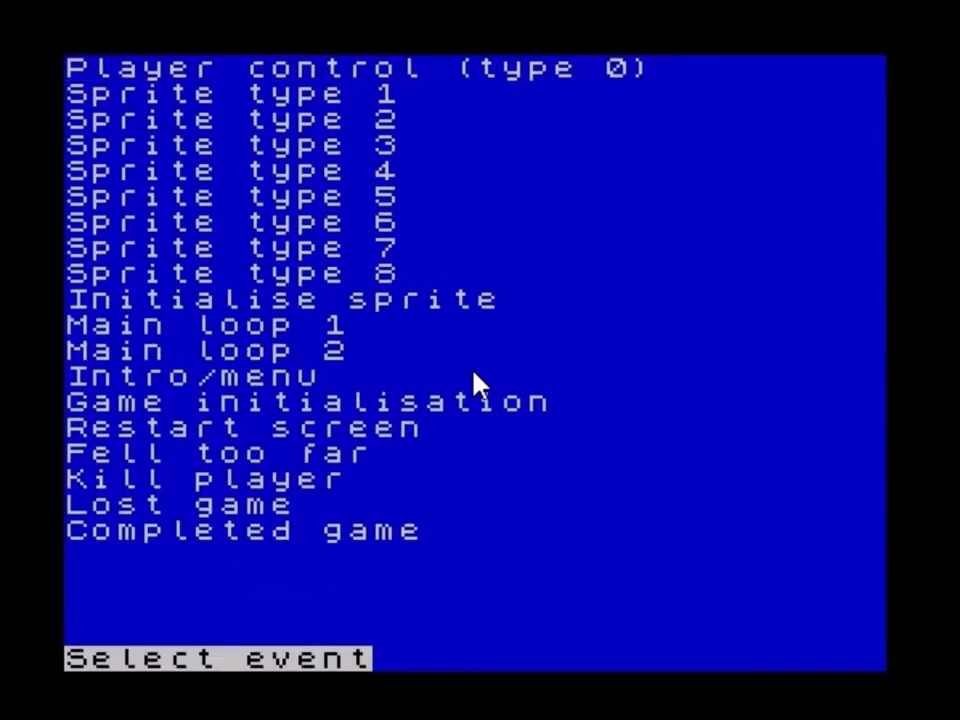
key(space)
key(x)
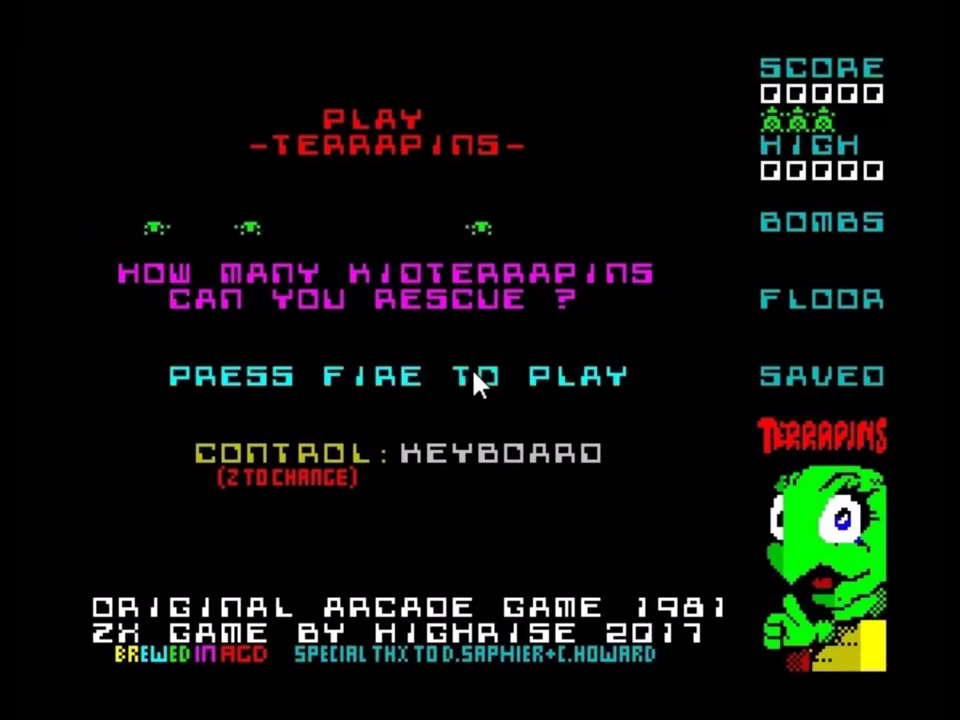
- Start the game and steer the terrapin right and up to collect the central sparkle item
key(space)
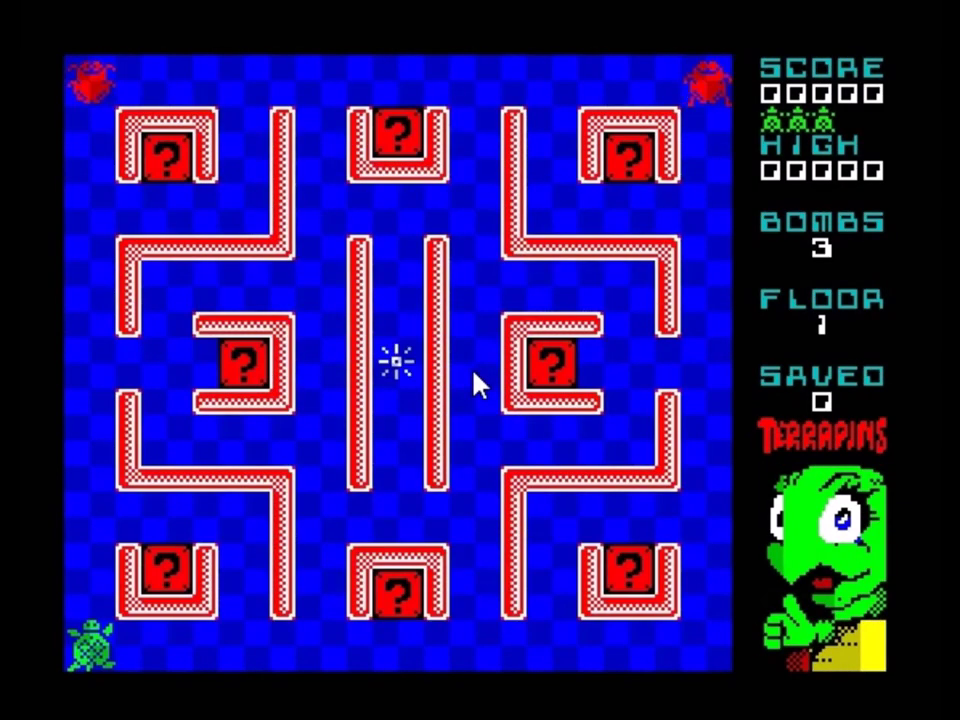
key(Right)
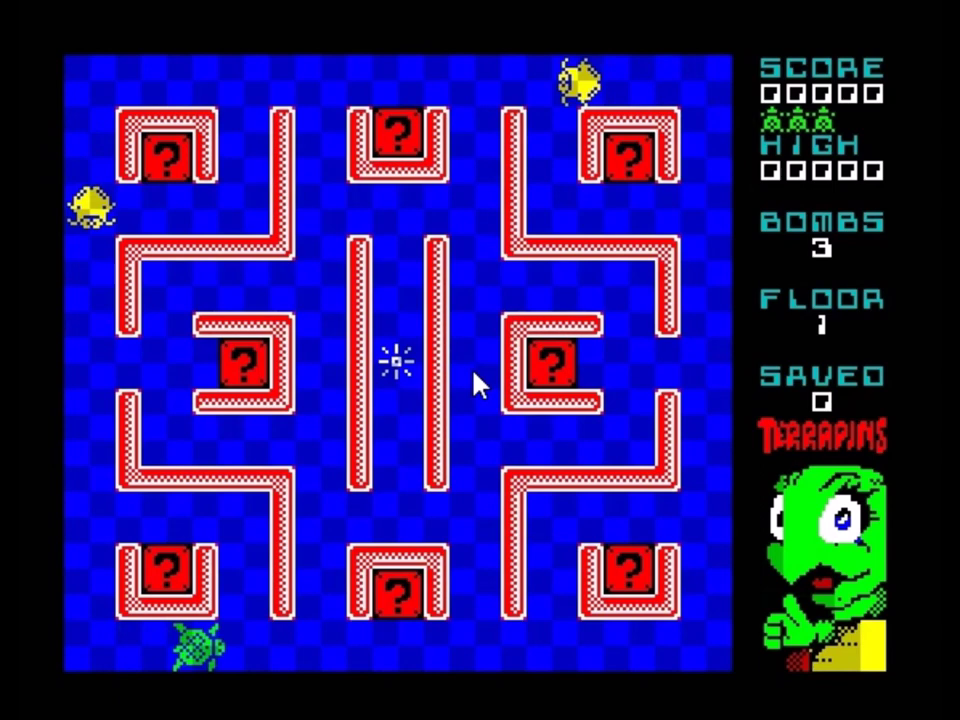
key(Up)
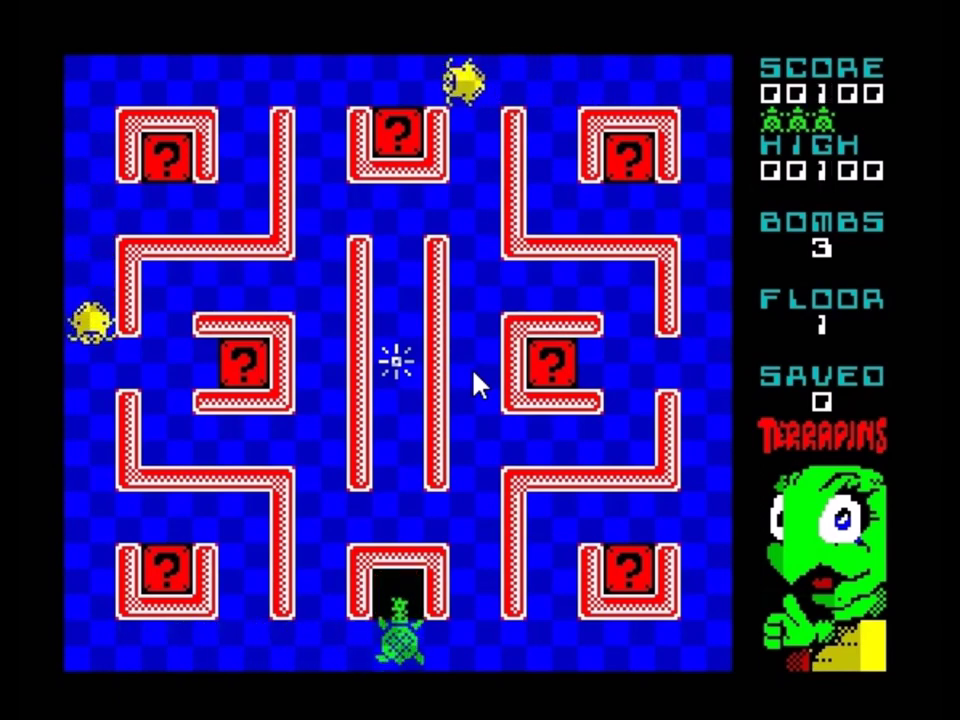
key(Right)
key(Up)
key(Left)
key(Left)
key(Up)
- Guide the terrapin up the right side to the house, rescuing one terrapin for 250 points
key(Down)
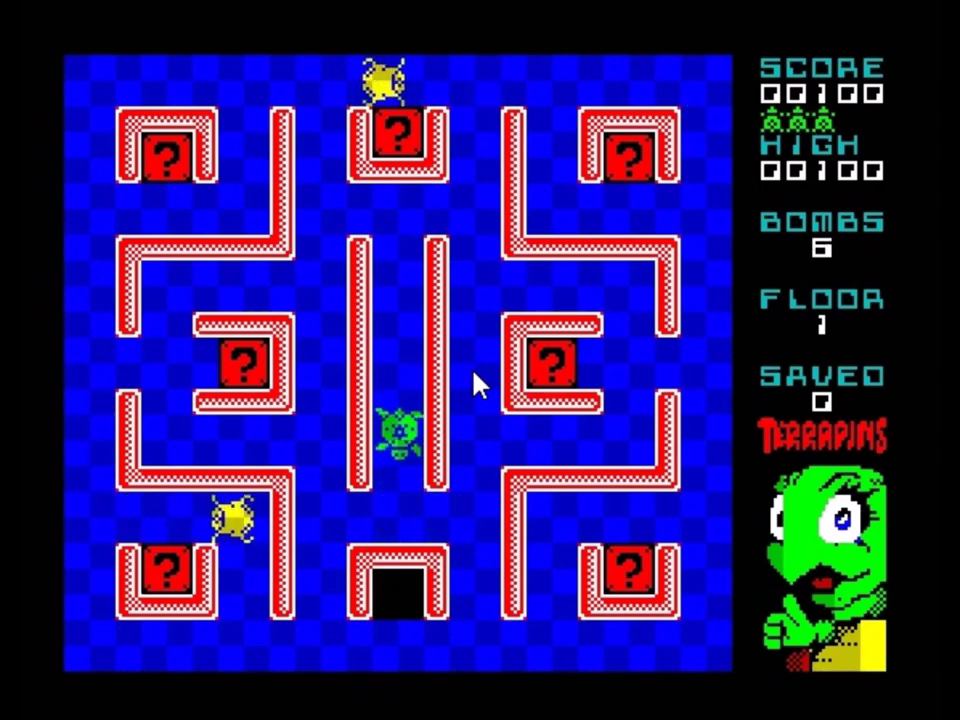
key(Right)
key(Up)
key(Right)
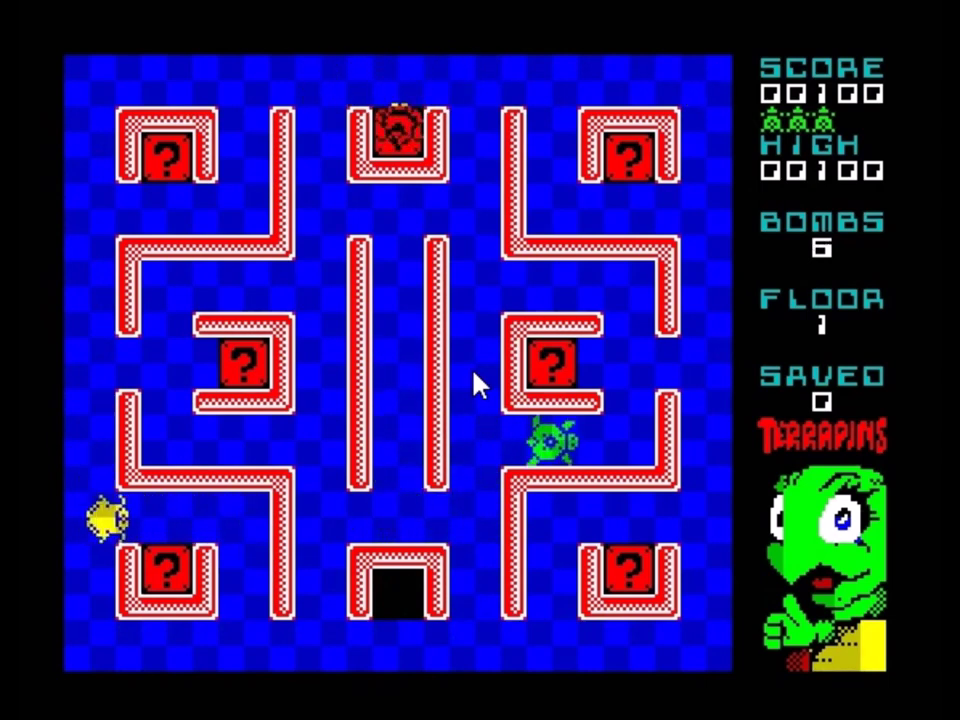
key(Up)
key(Right)
key(Up)
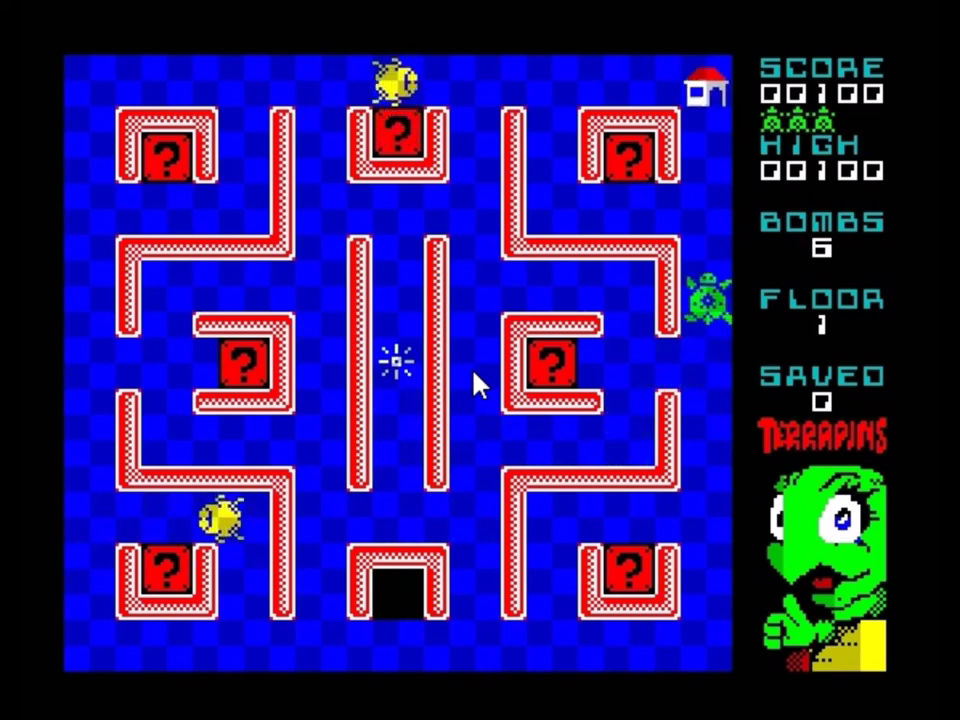
key(Down)
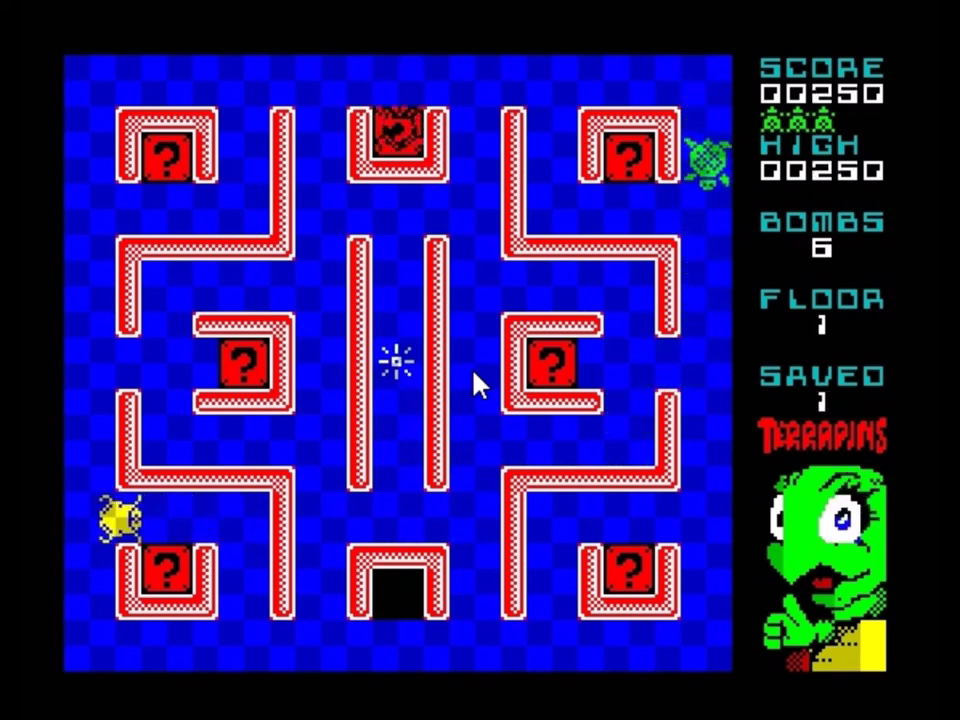
key(Down)
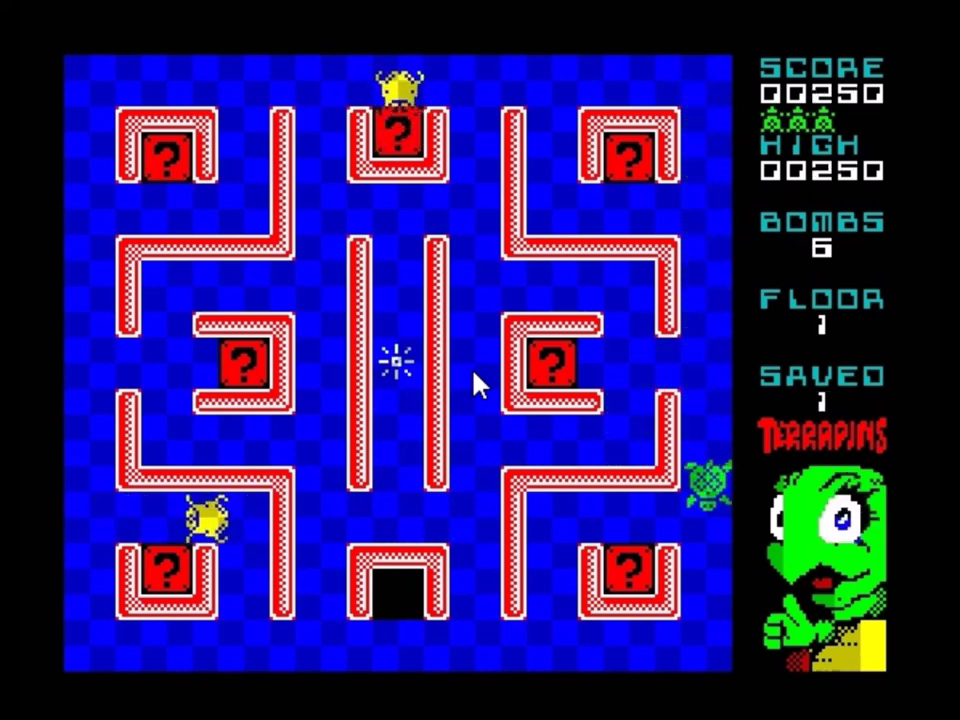